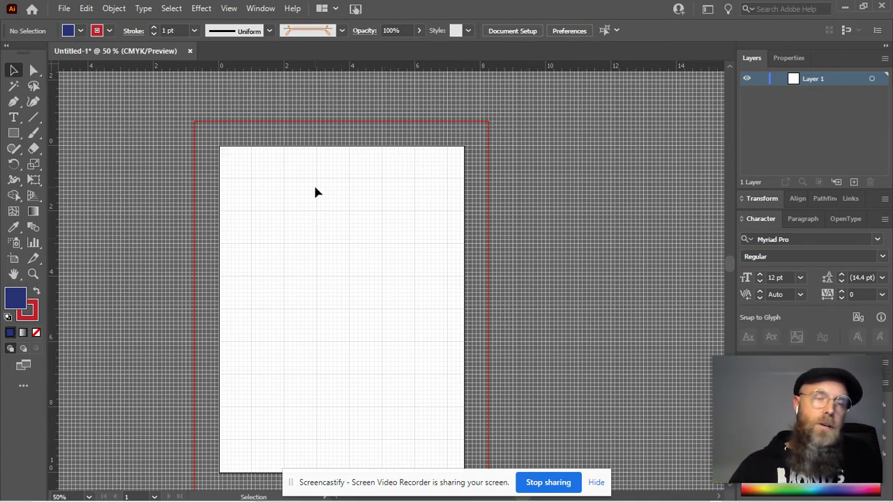
# Step: Place the sketch photo WIN_20210307_23_23_31_Pro.jpg from the Pictures folder onto the artboard as a linked image
pyautogui.click(63, 8)
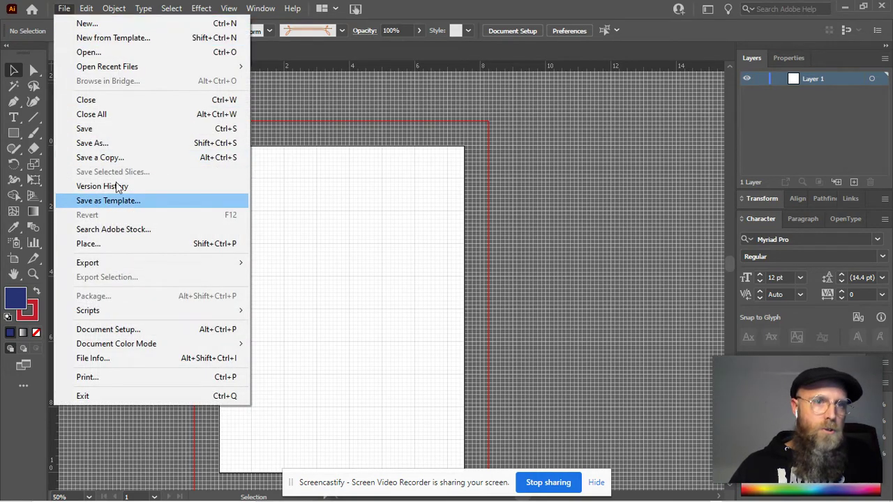
pyautogui.click(141, 246)
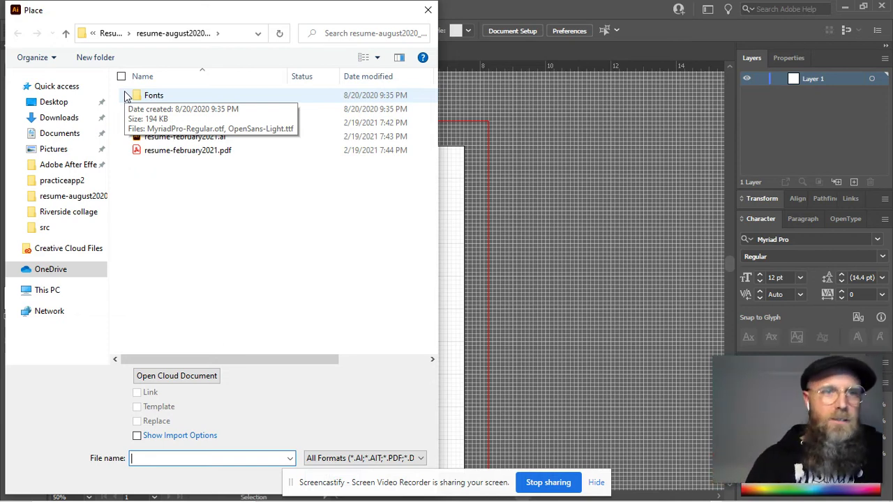
pyautogui.click(47, 295)
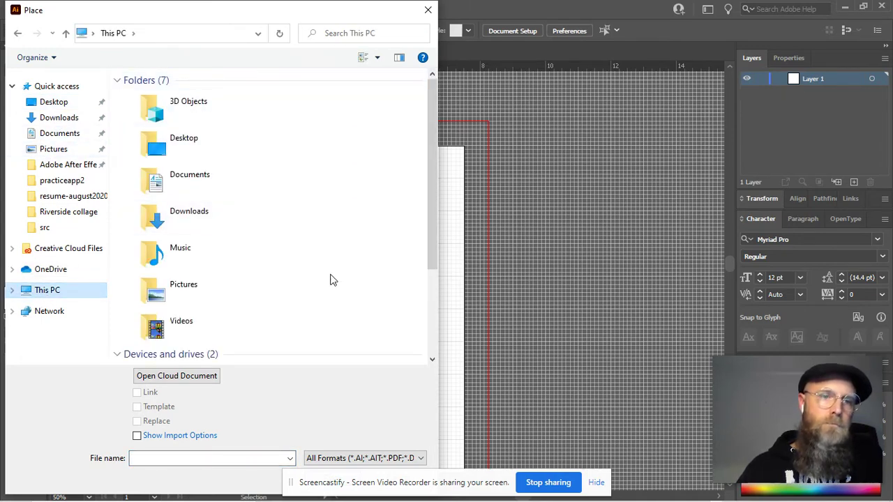
pyautogui.doubleClick(174, 300)
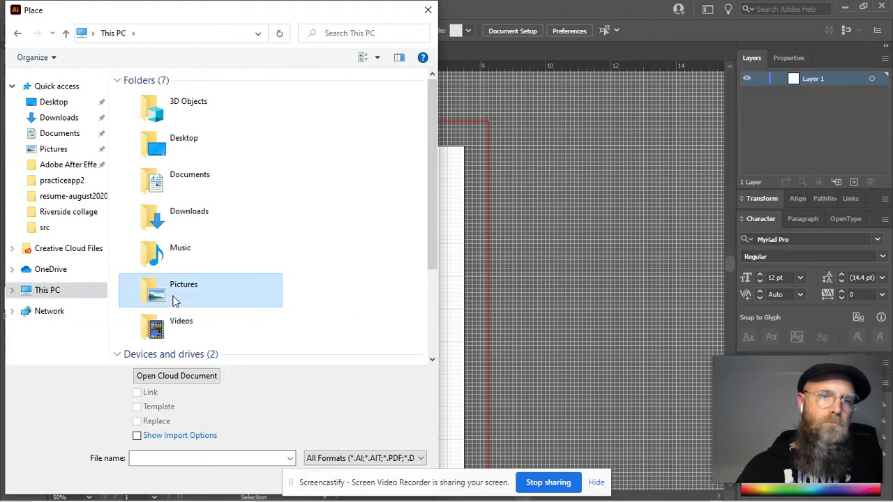
pyautogui.doubleClick(158, 115)
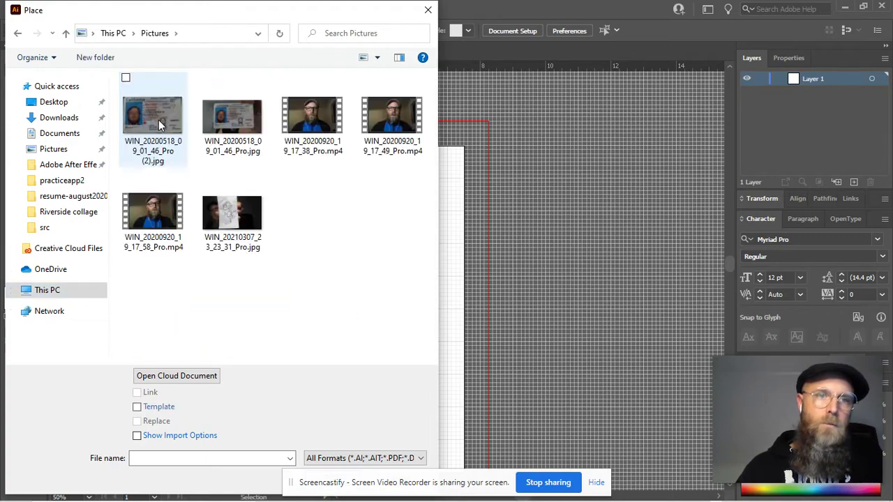
pyautogui.doubleClick(232, 213)
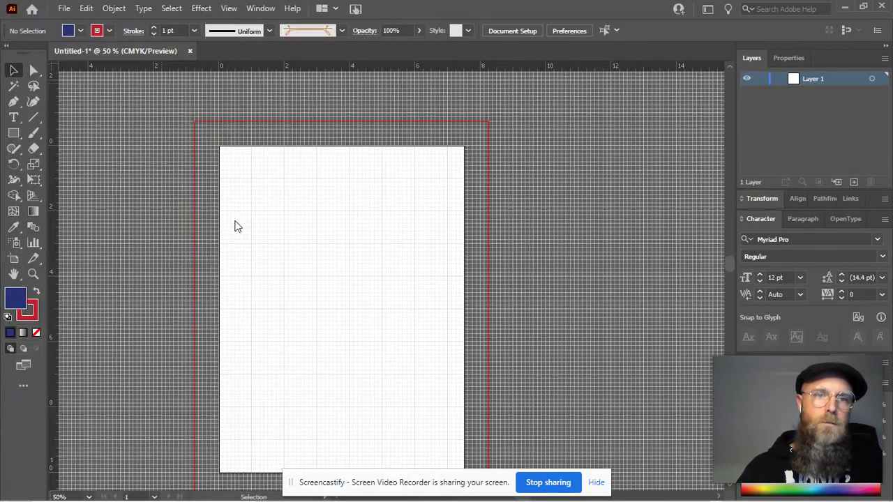
pyautogui.click(186, 216)
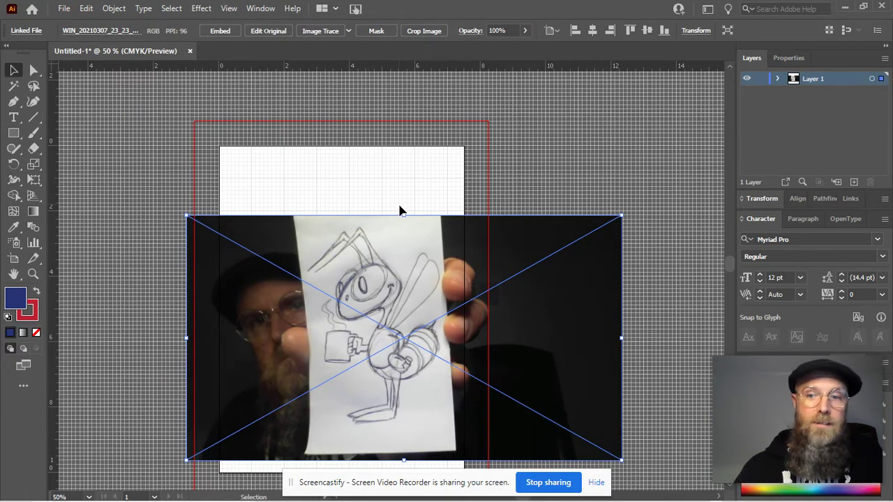
# Step: Move the placed photo and scale it up proportionally until the paper with the bee sketch fills the artboard's height
pyautogui.scroll(-2, 374, 199)
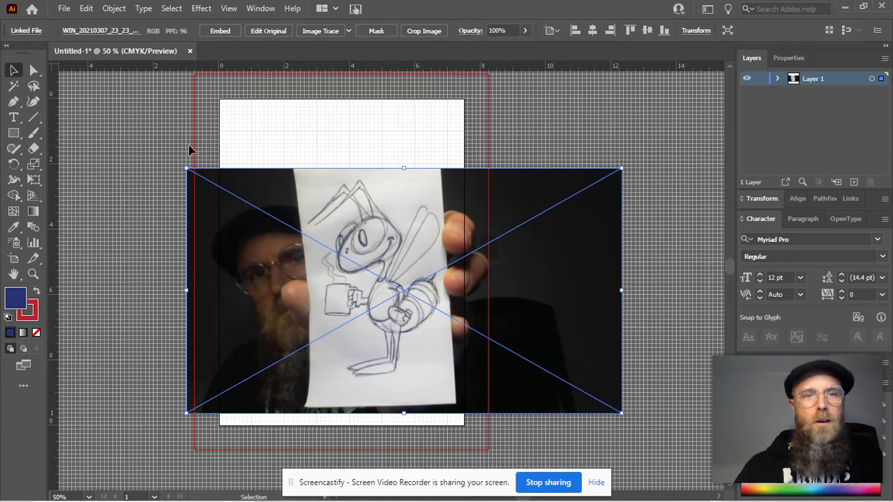
pyautogui.moveTo(382, 270); pyautogui.dragTo(351, 240)
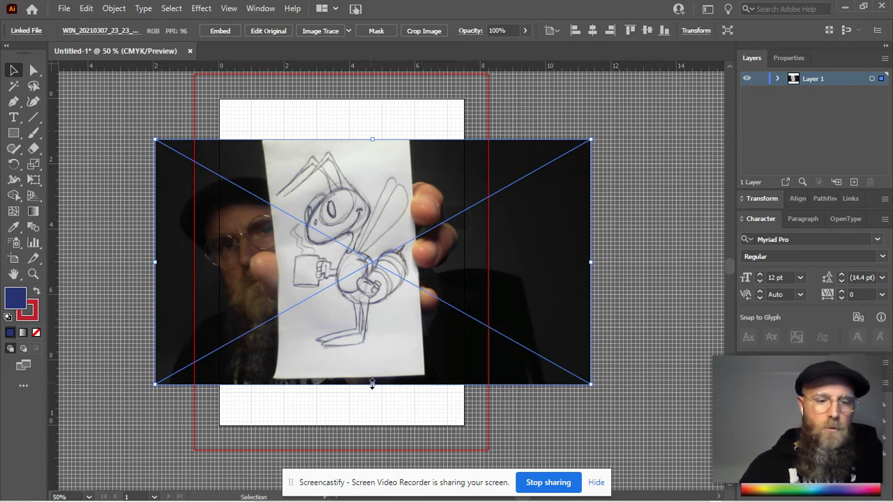
pyautogui.moveTo(373, 388); pyautogui.dragTo(383, 437)
pyautogui.moveTo(374, 136); pyautogui.dragTo(372, 102)
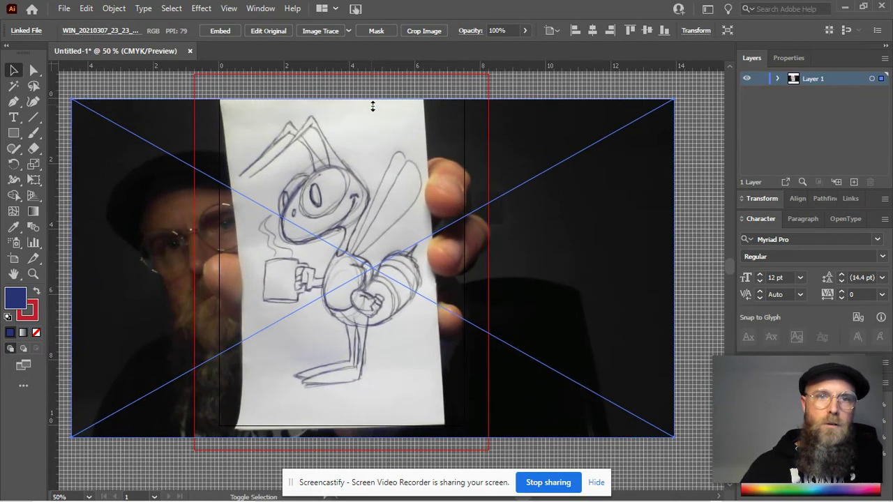
# Step: Add a second layer above Layer 1 and lower the placed photo's opacity to 47%
pyautogui.click(855, 182)
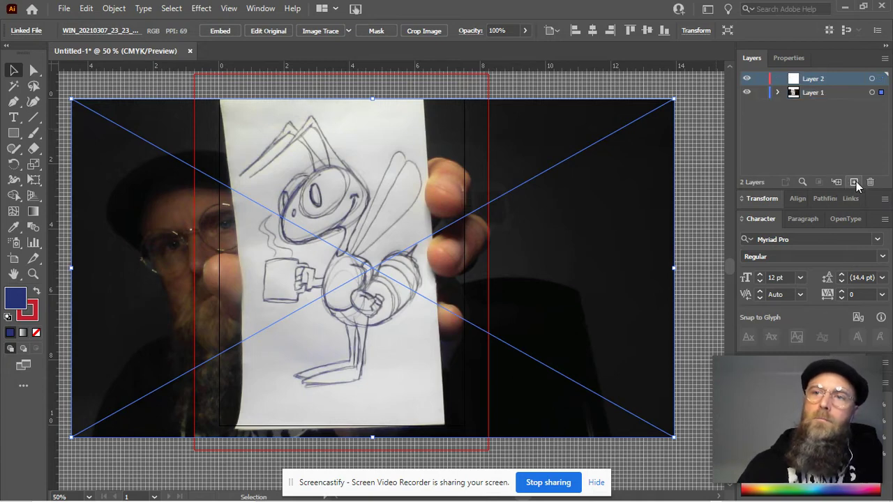
pyautogui.click(828, 93)
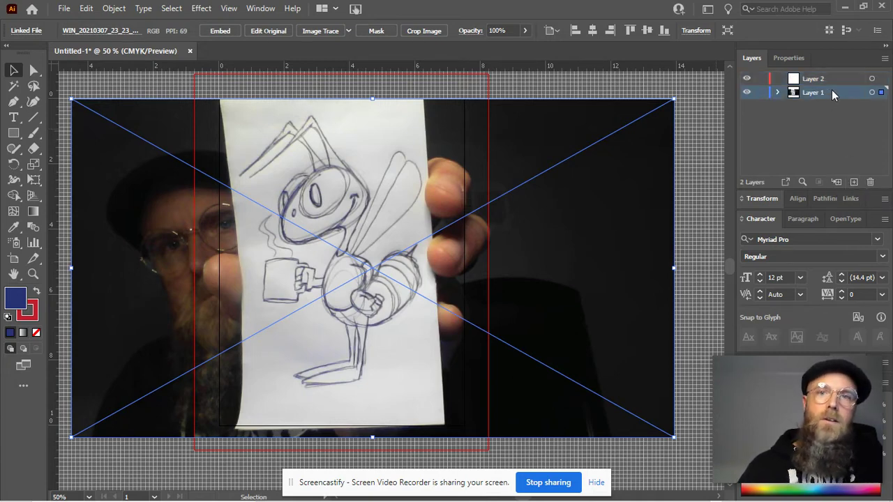
pyautogui.click(525, 30)
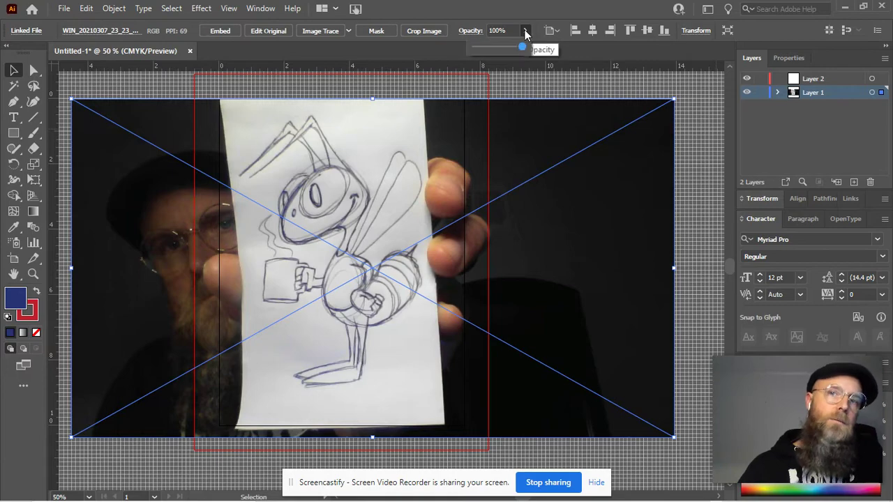
pyautogui.moveTo(522, 48); pyautogui.dragTo(499, 56)
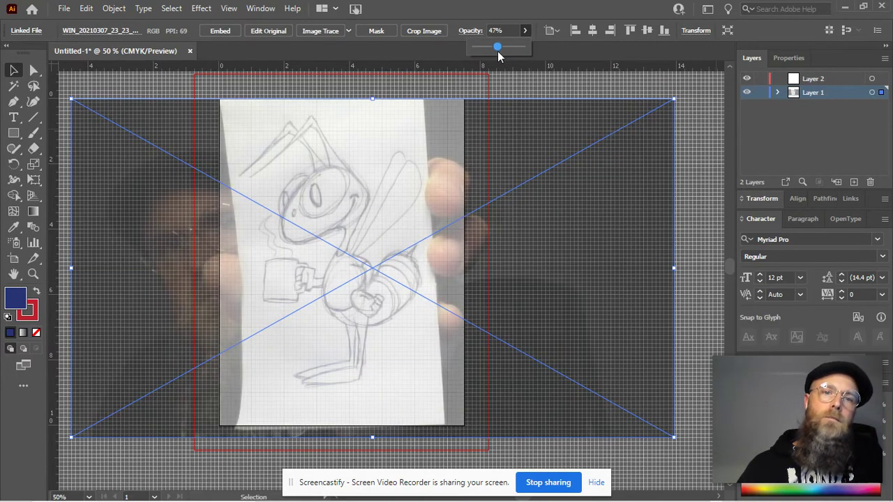
# Step: Rename the photo's Layer 1 as ref and the empty Layer 2 as pen, leaving the pen layer active
pyautogui.click(832, 78)
pyautogui.click(846, 78)
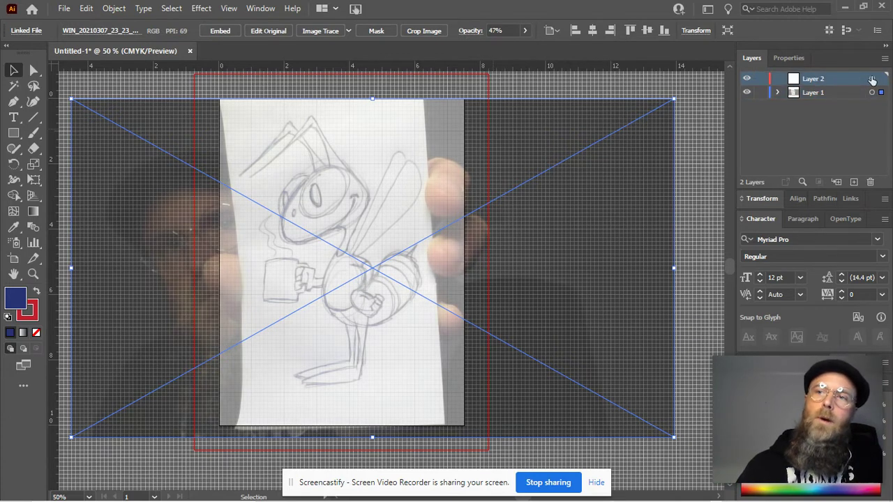
pyautogui.click(871, 78)
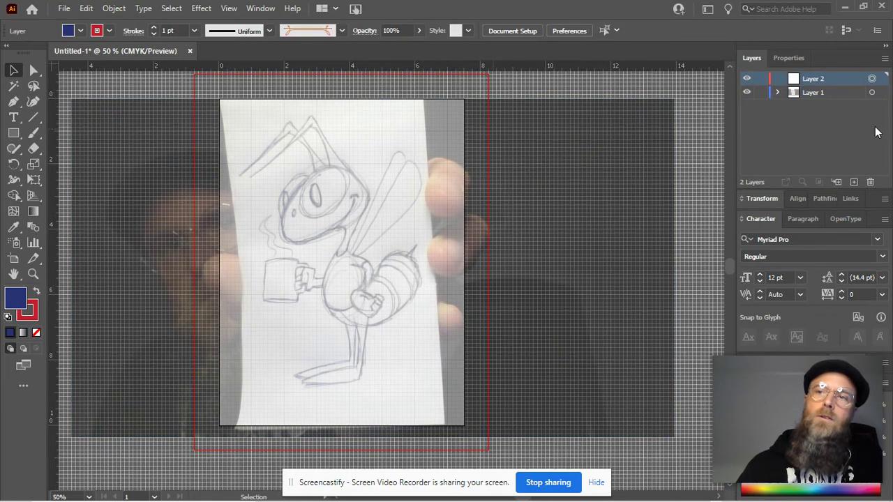
pyautogui.doubleClick(810, 93)
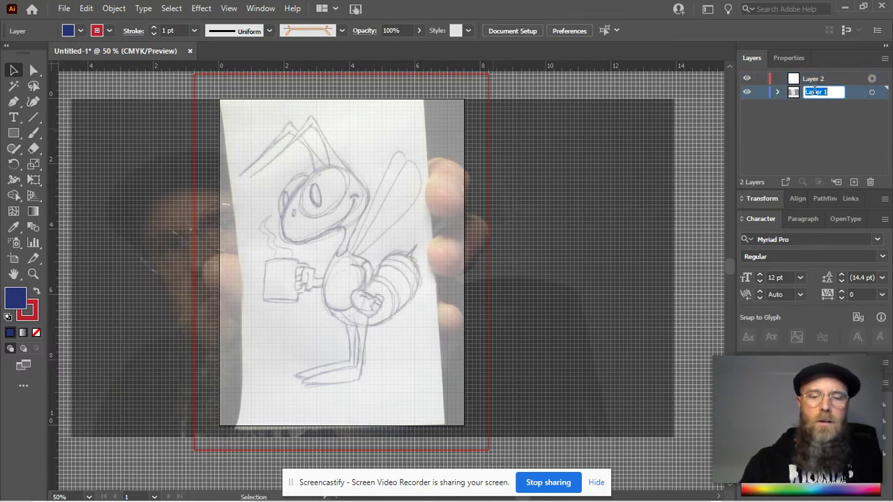
pyautogui.write('ref')
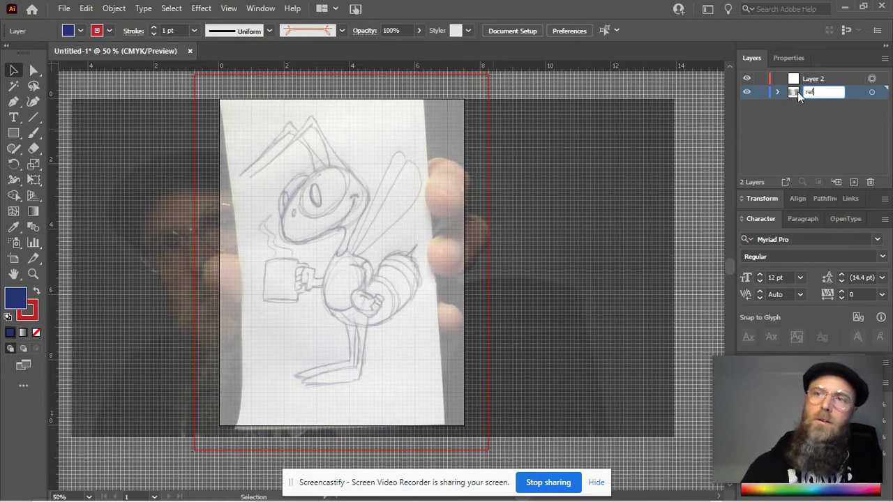
pyautogui.click(815, 81)
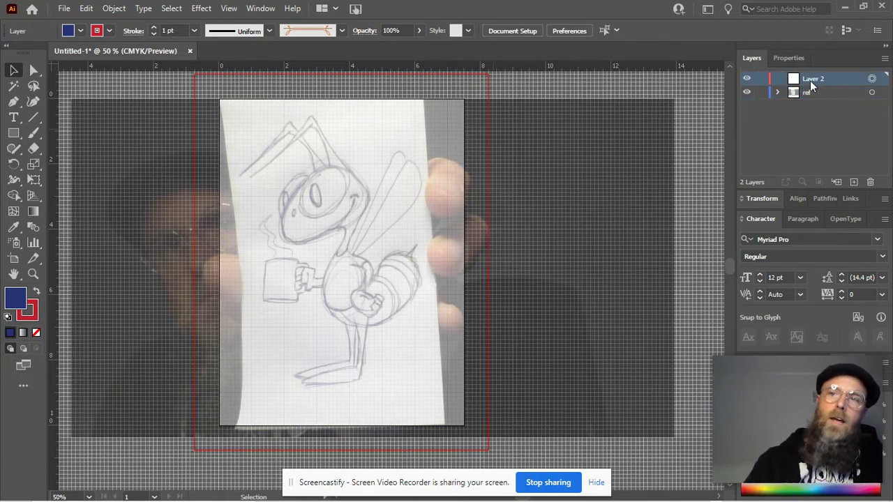
pyautogui.doubleClick(817, 80)
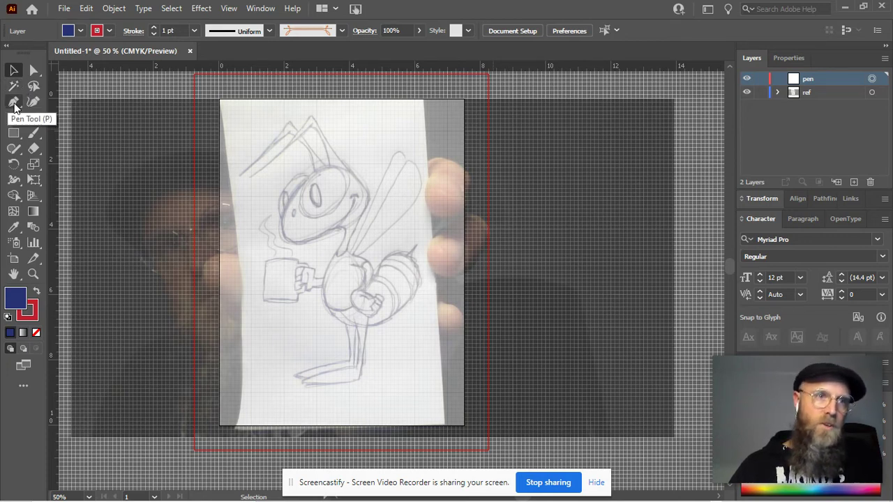
# Step: Trace the short cheek line at the end of the bee's smile as an open Pen tool arc about 0.25 in wide
pyautogui.click(14, 104)
pyautogui.click(15, 106)
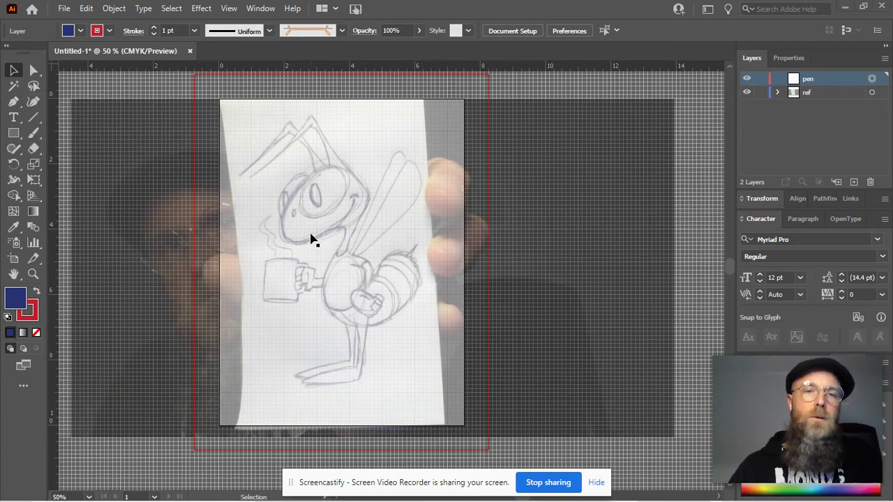
pyautogui.scroll(1, 307, 234)
pyautogui.scroll(1, 307, 233)
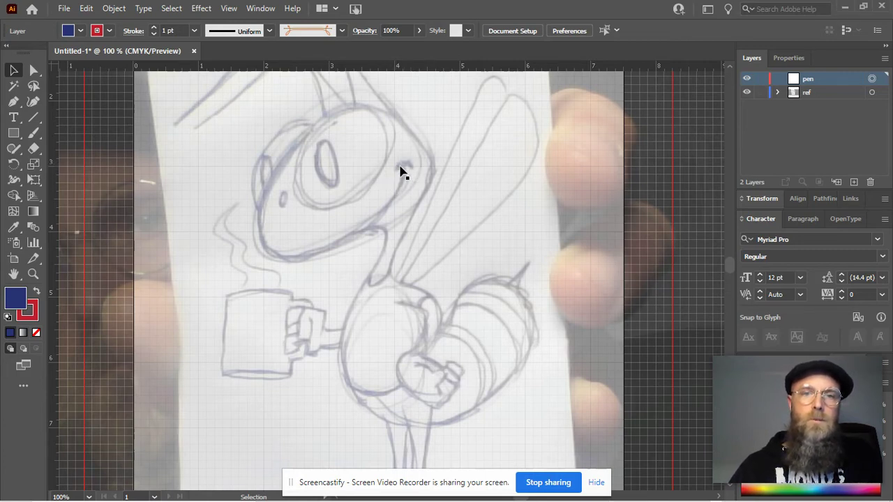
pyautogui.click(13, 102)
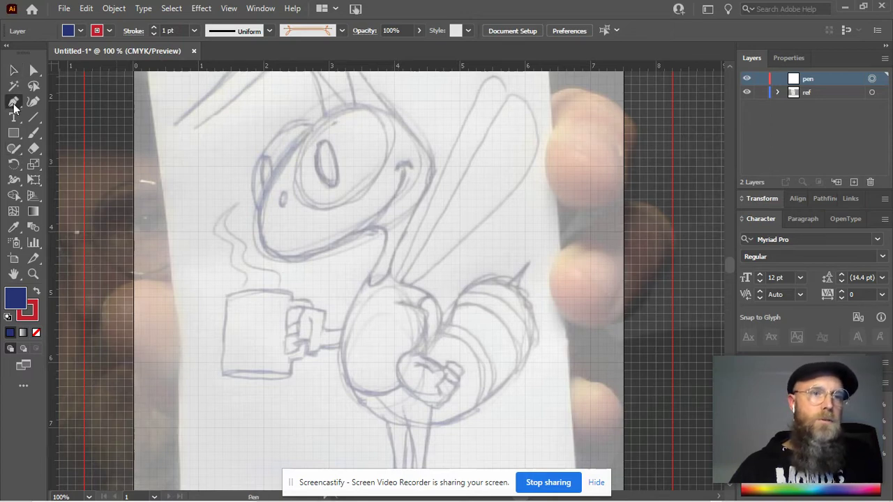
pyautogui.click(395, 162)
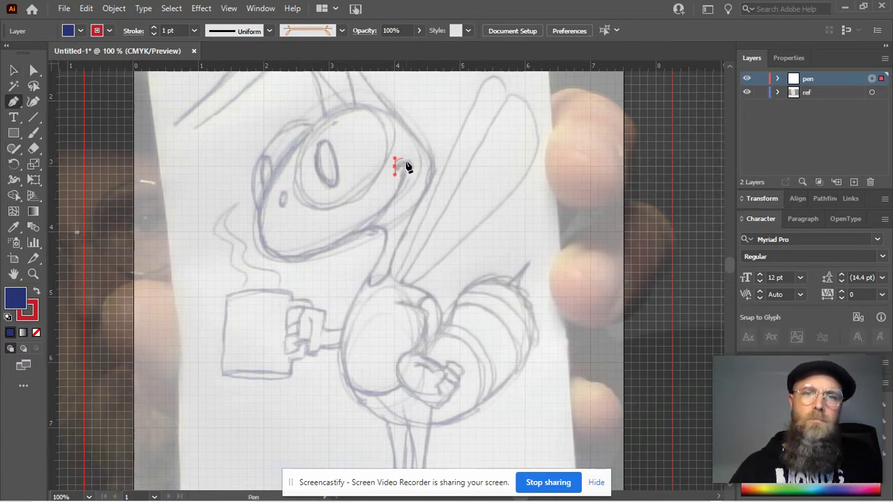
pyautogui.moveTo(412, 165); pyautogui.dragTo(410, 170)
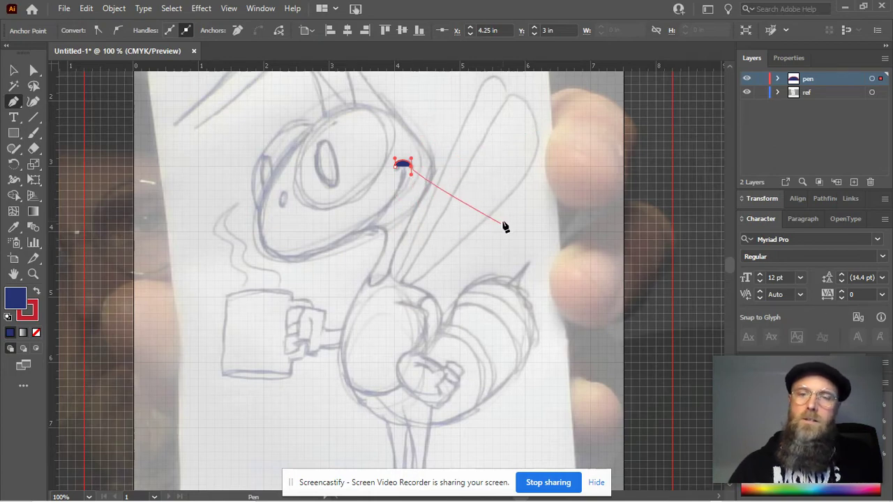
pyautogui.press('Escape')
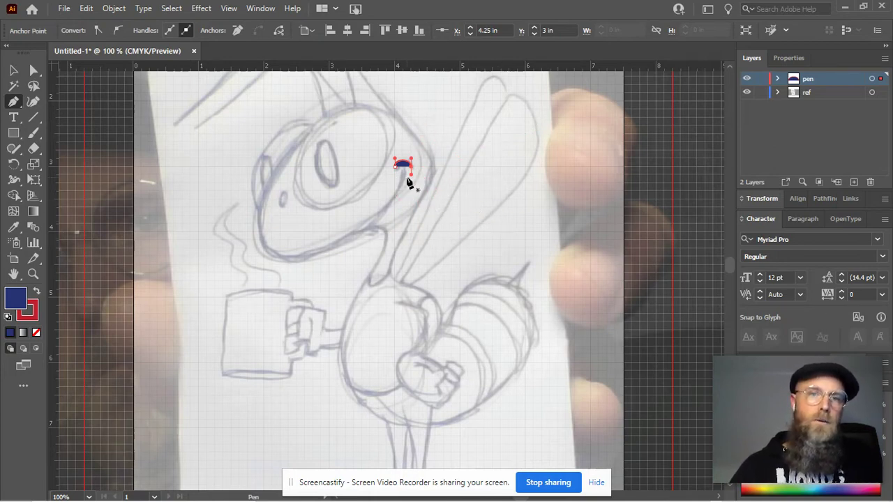
# Step: Set the cheek arc's fill to None and its stroke colour to black
pyautogui.scroll(7, 409, 166)
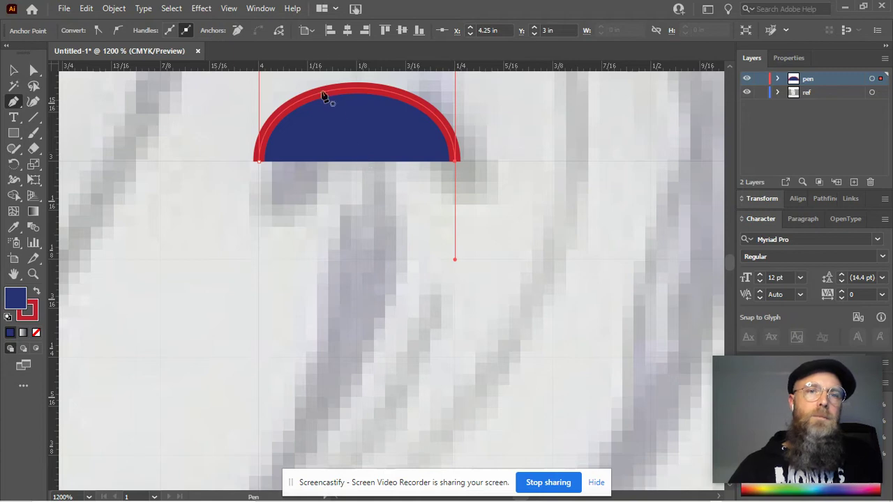
pyautogui.press('v')
pyautogui.click(340, 93)
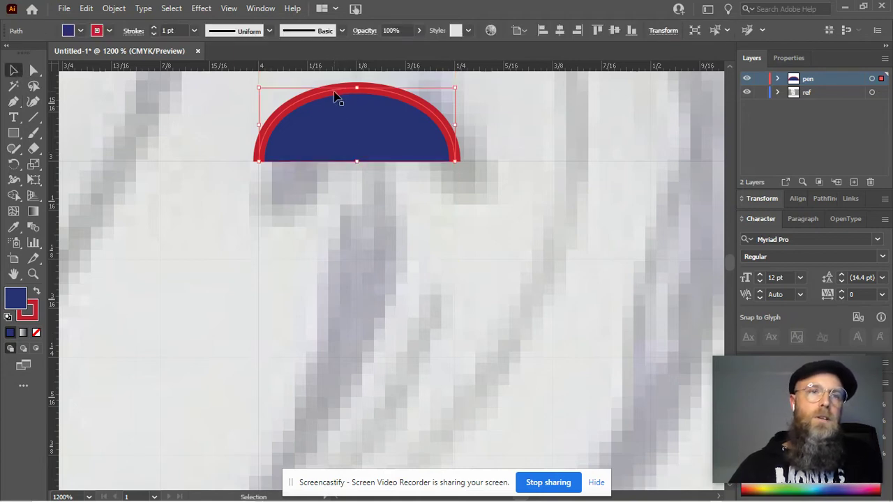
pyautogui.click(68, 31)
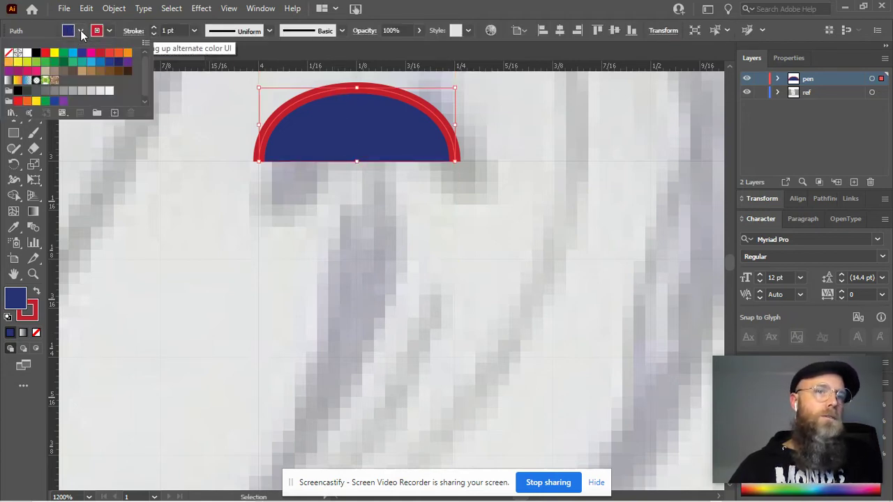
pyautogui.click(10, 55)
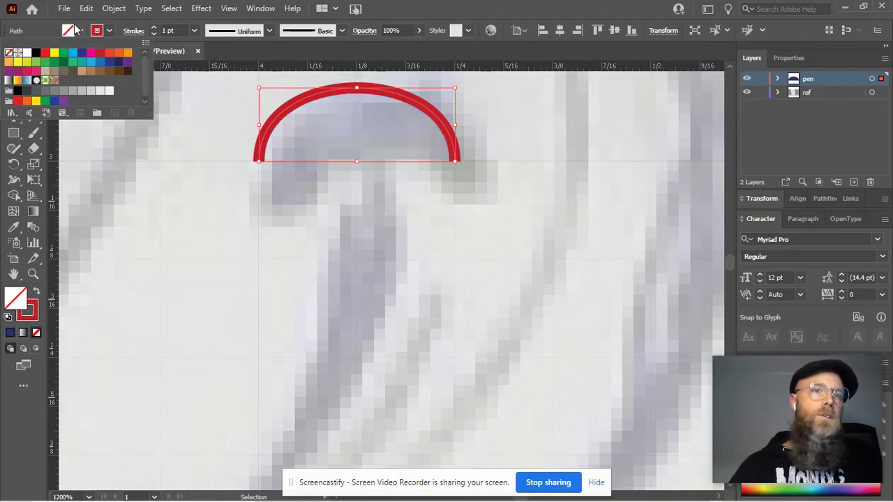
pyautogui.click(97, 30)
pyautogui.click(97, 31)
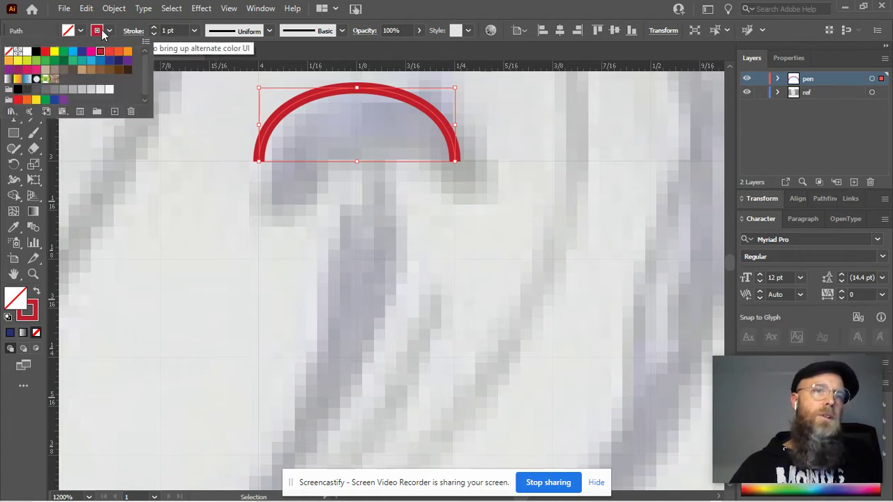
pyautogui.click(35, 52)
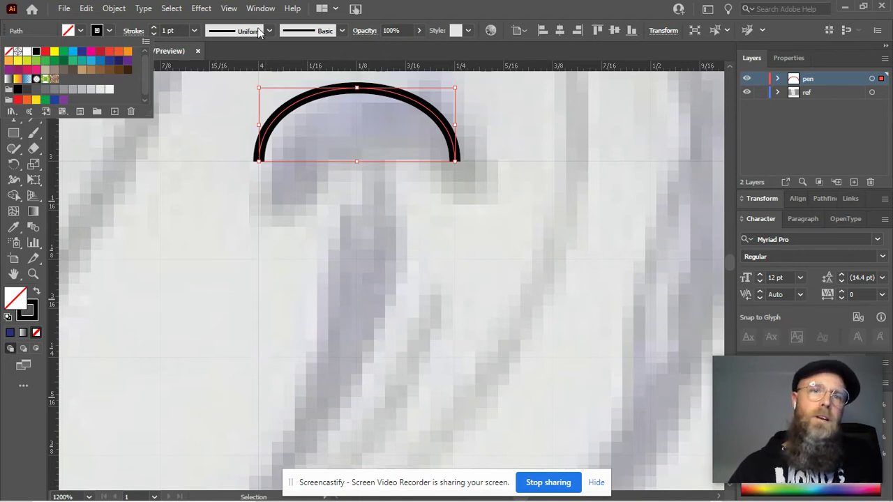
# Step: Apply the 5 pt. Round brush definition to the cheek arc's stroke
pyautogui.click(339, 31)
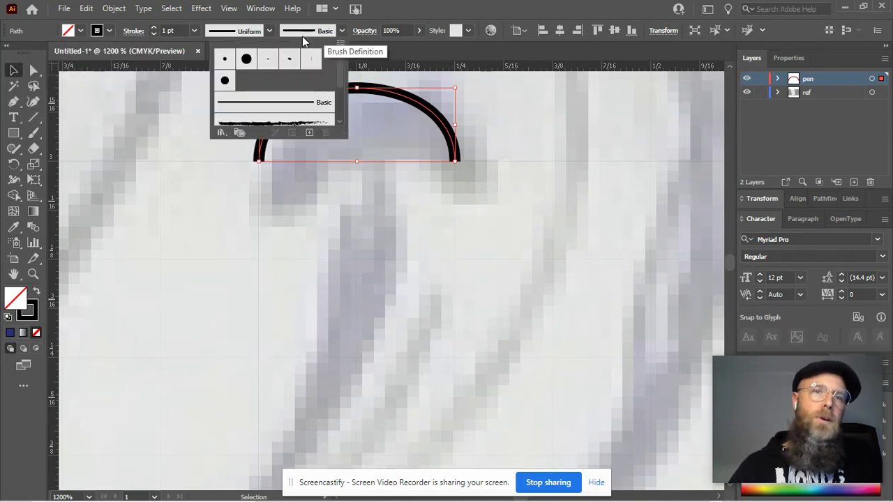
pyautogui.click(288, 123)
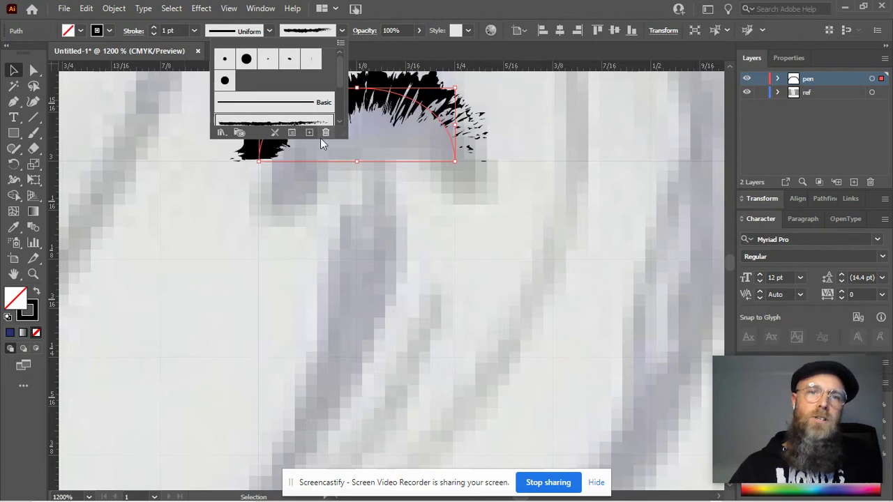
pyautogui.click(225, 59)
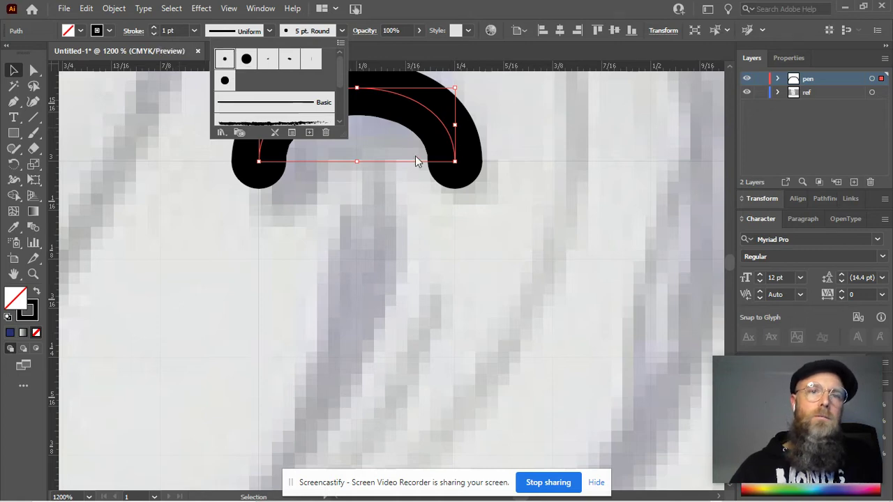
# Step: Trace the smile and face outline as one open Pen tool path from the cheek arc's middle to the brow, about 2.2 in wide
pyautogui.click(340, 198)
pyautogui.scroll(-3, 340, 190)
pyautogui.scroll(-3, 340, 195)
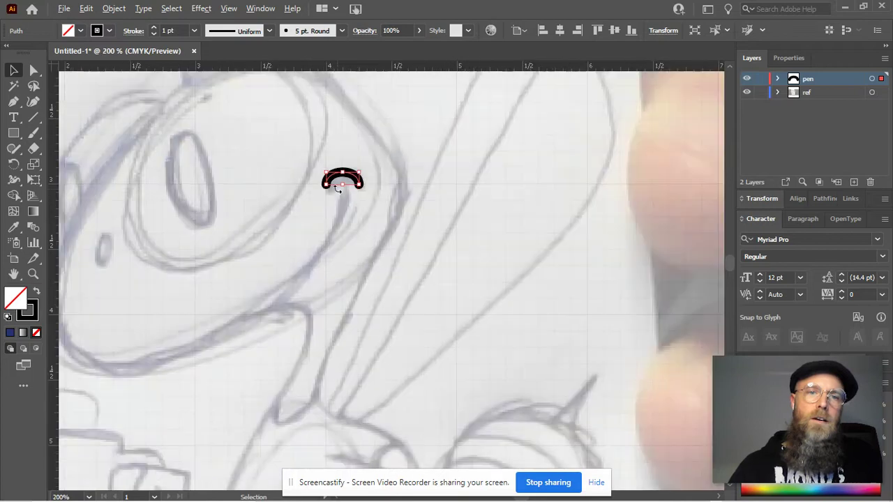
pyautogui.moveTo(349, 218); pyautogui.dragTo(446, 204)
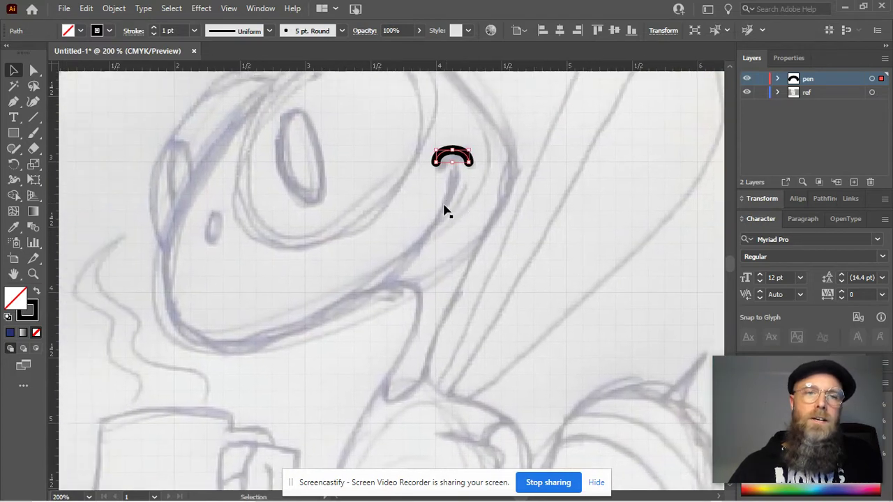
pyautogui.click(14, 70)
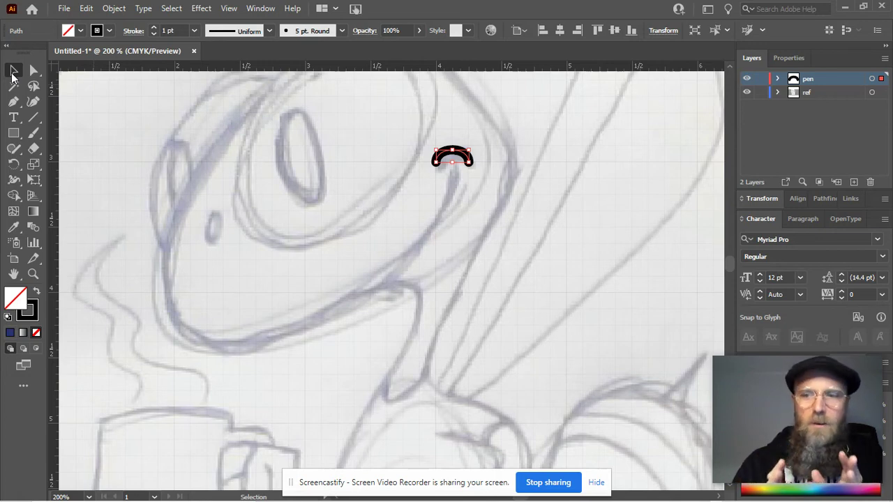
pyautogui.click(13, 101)
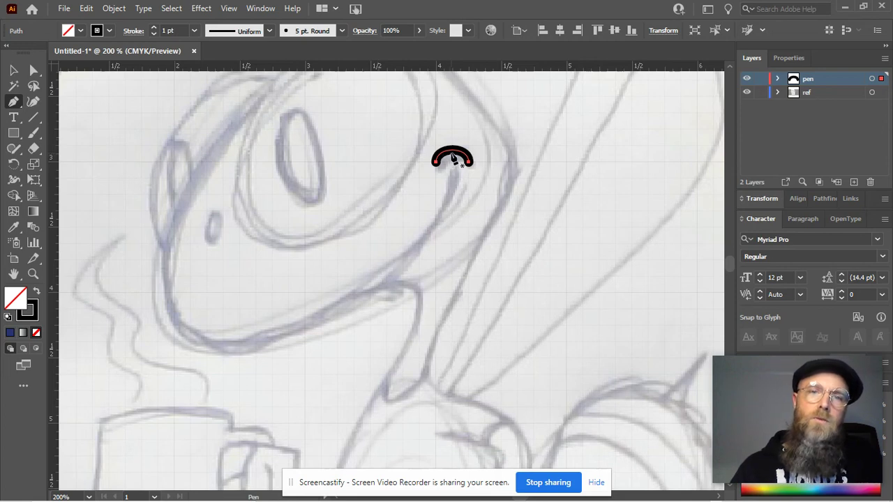
pyautogui.moveTo(452, 148); pyautogui.dragTo(469, 211)
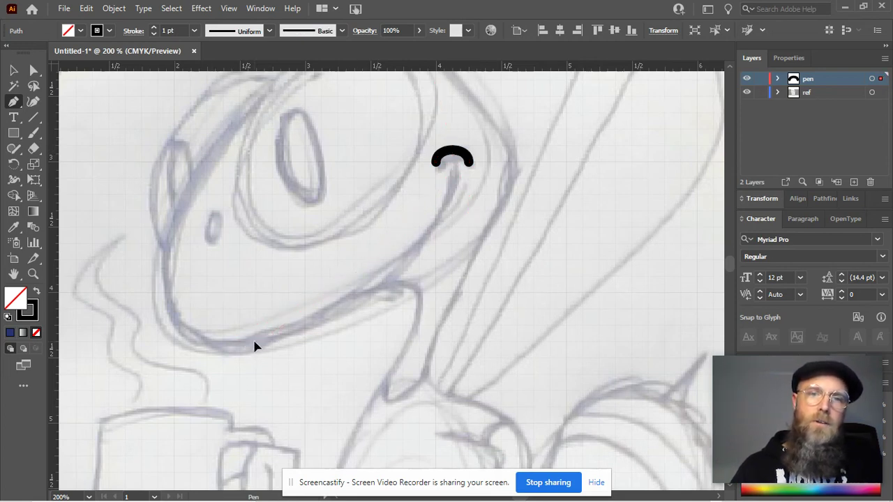
pyautogui.moveTo(256, 343); pyautogui.dragTo(148, 359)
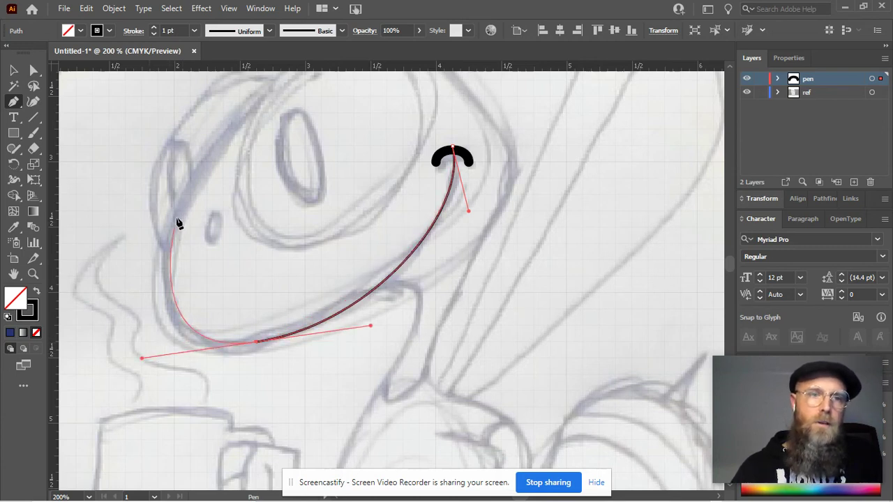
pyautogui.moveTo(192, 180)
pyautogui.mouseDown()
pyautogui.moveTo(222, 146)
pyautogui.moveTo(225, 113)
pyautogui.mouseUp()
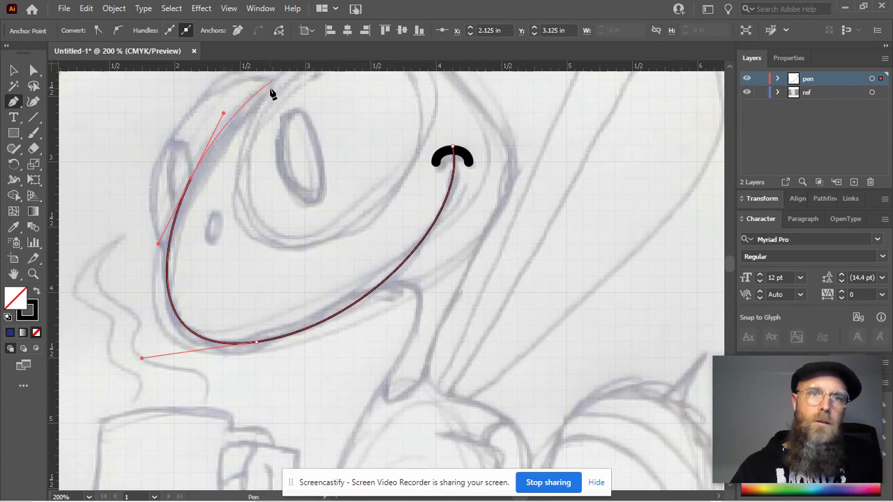
pyautogui.moveTo(272, 82); pyautogui.dragTo(244, 169)
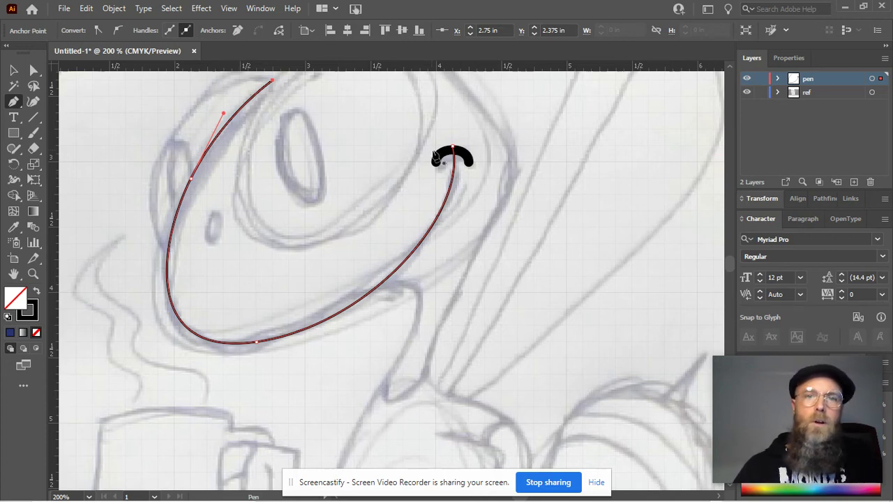
# Step: Set the cheek arc's stroke weight to 0.75 pt
pyautogui.click(14, 70)
pyautogui.click(452, 158)
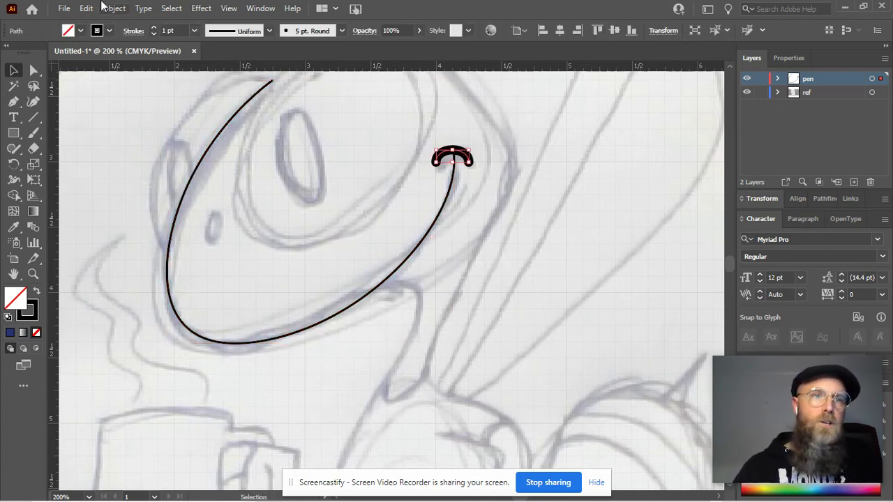
pyautogui.click(155, 34)
pyautogui.click(154, 33)
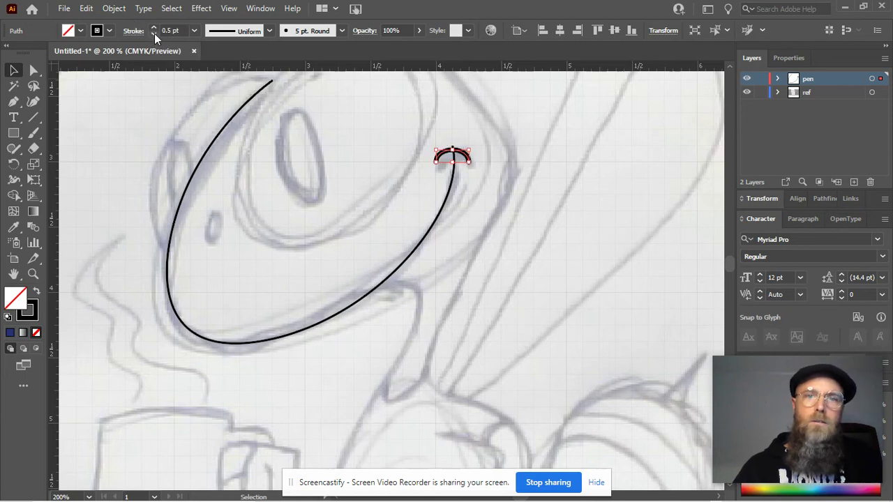
pyautogui.click(154, 34)
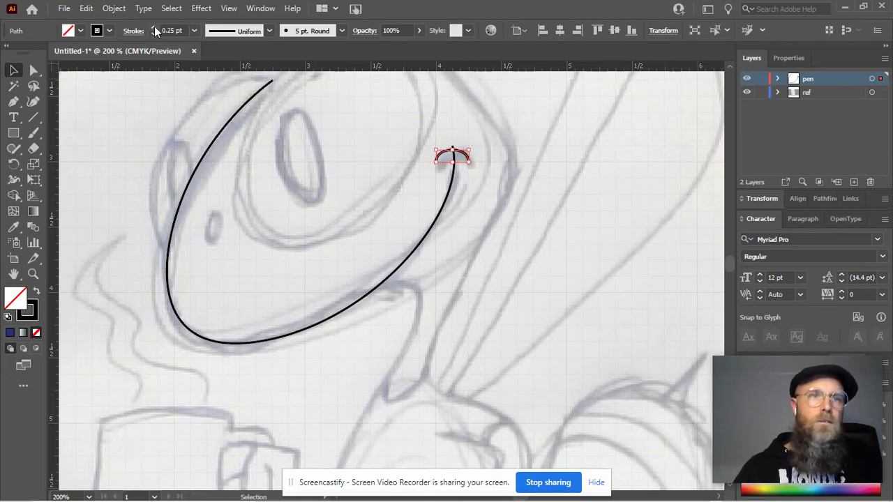
pyautogui.click(154, 27)
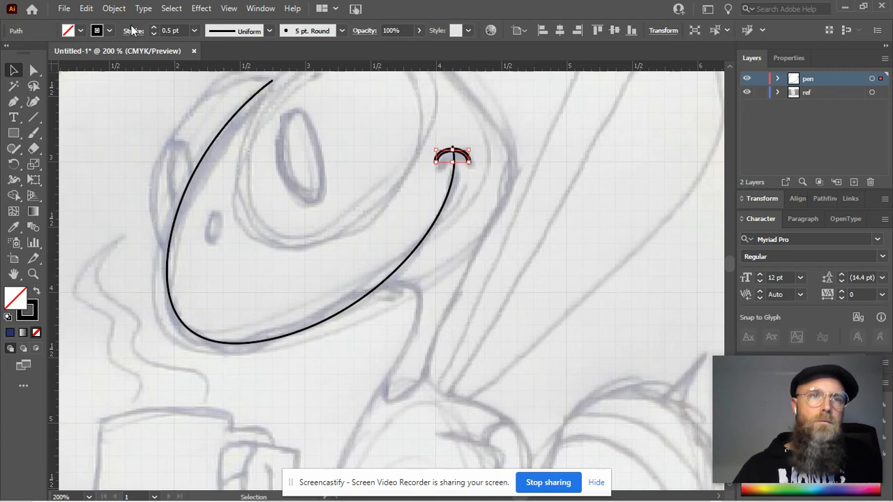
pyautogui.click(154, 27)
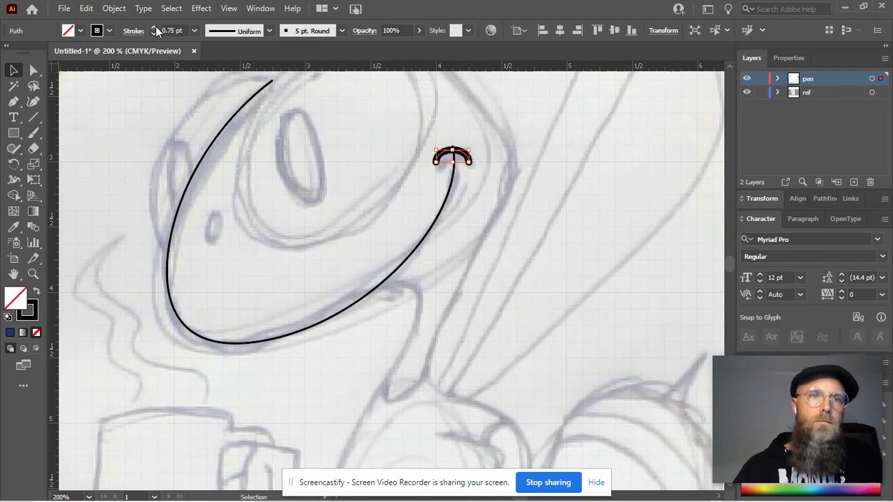
# Step: Set the smile and face outline's stroke weight to 3 pt
pyautogui.click(225, 130)
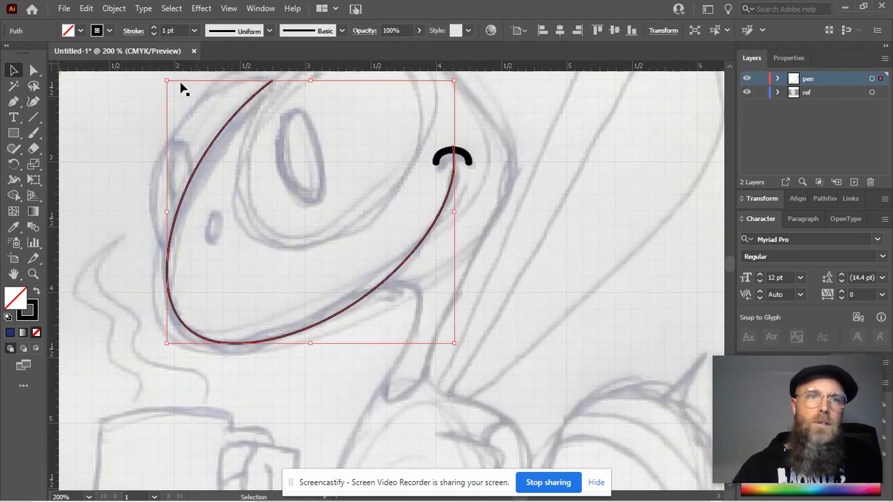
pyautogui.click(154, 27)
pyautogui.click(154, 27)
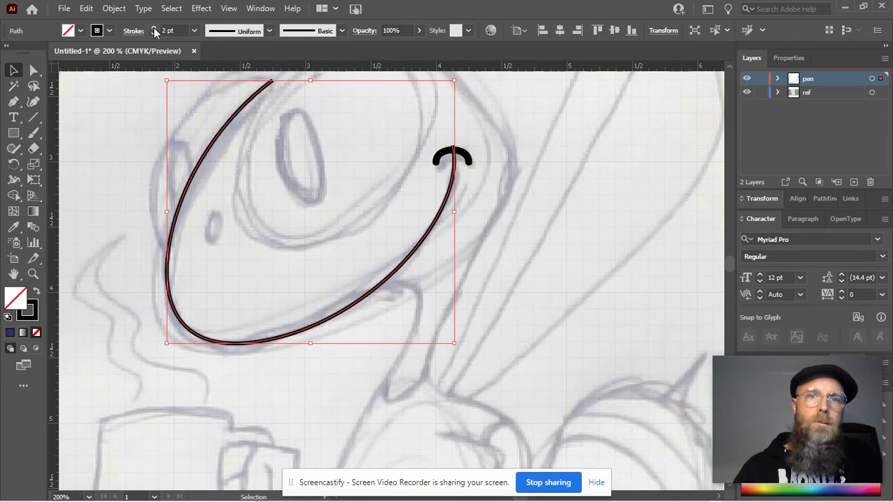
pyautogui.click(154, 28)
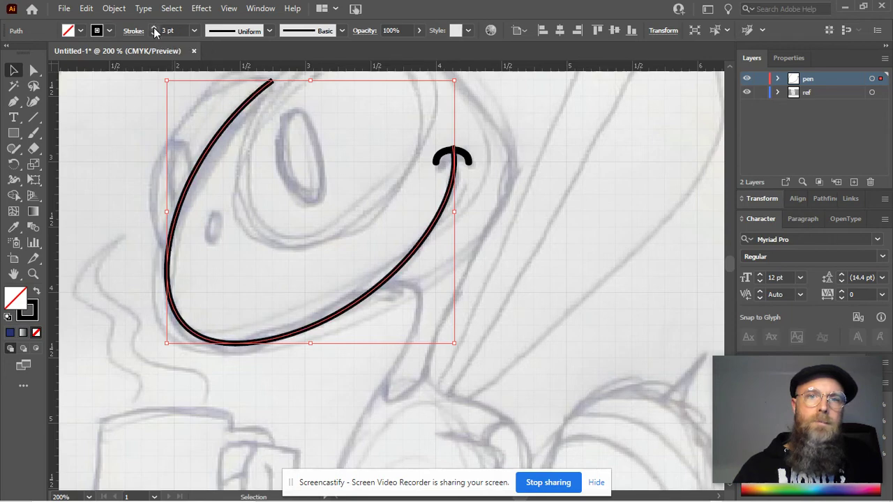
pyautogui.click(239, 121)
pyautogui.hotkey('ctrl', '0')
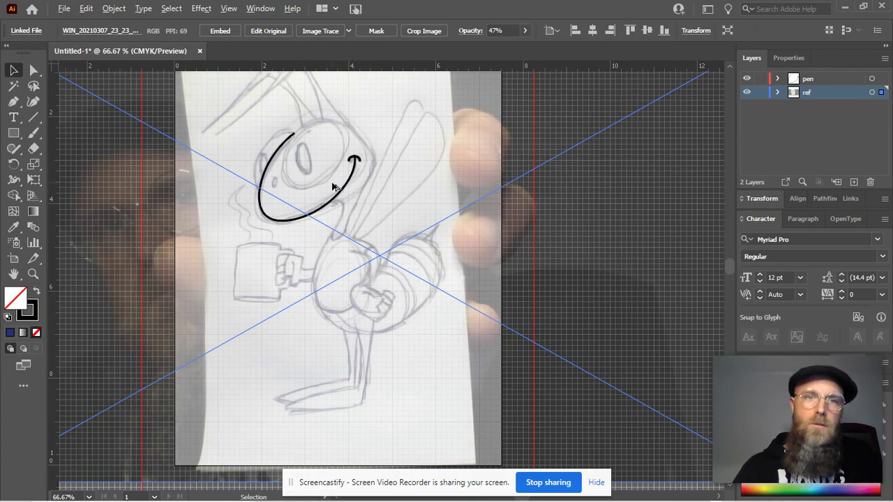
# Step: Draw an upright ellipse about 0.25 in wide and 0.6 in tall over the bee's pupil and fill it with black
pyautogui.scroll(2, 334, 187)
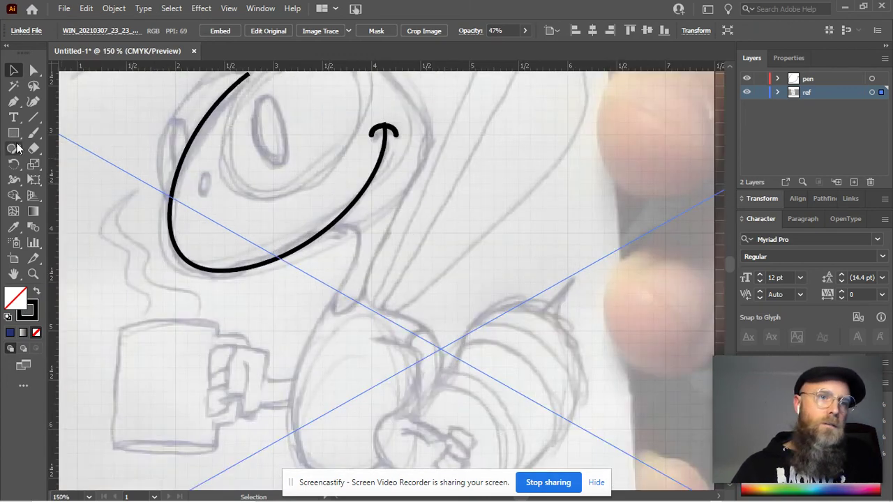
pyautogui.moveTo(14, 133); pyautogui.dragTo(58, 164)
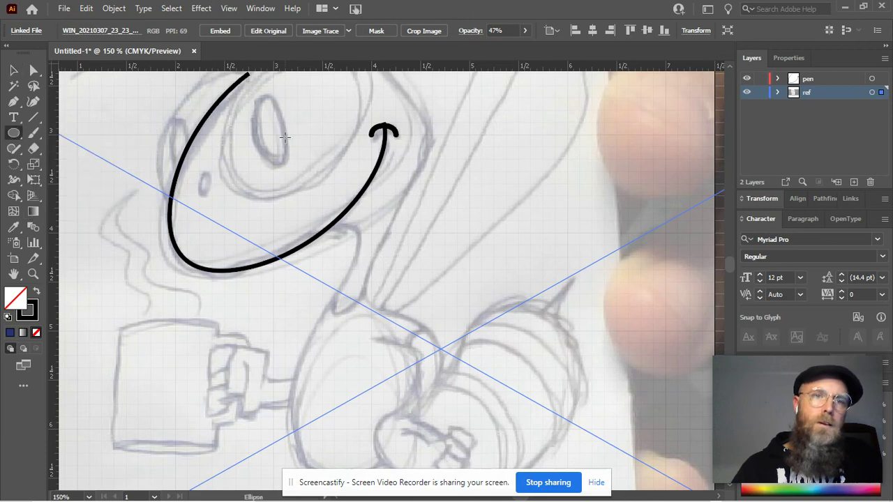
pyautogui.moveTo(247, 96)
pyautogui.mouseDown()
pyautogui.moveTo(278, 144)
pyautogui.moveTo(276, 157)
pyautogui.mouseUp()
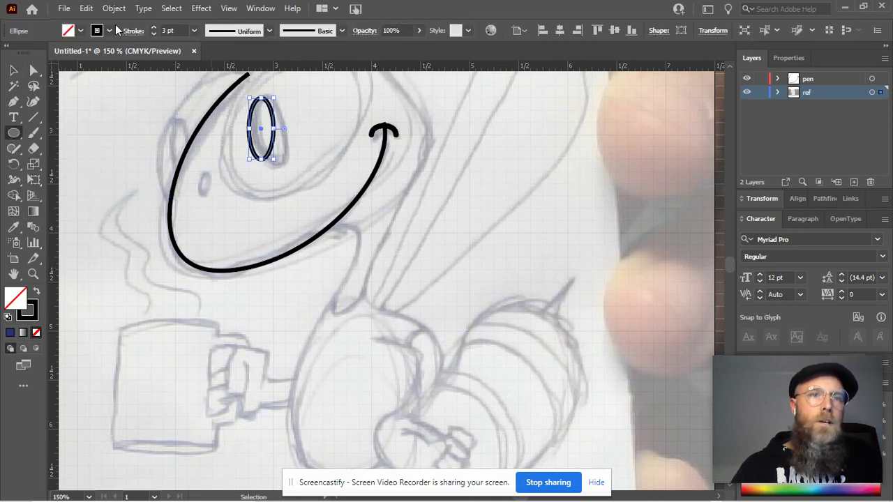
pyautogui.click(80, 31)
pyautogui.click(37, 52)
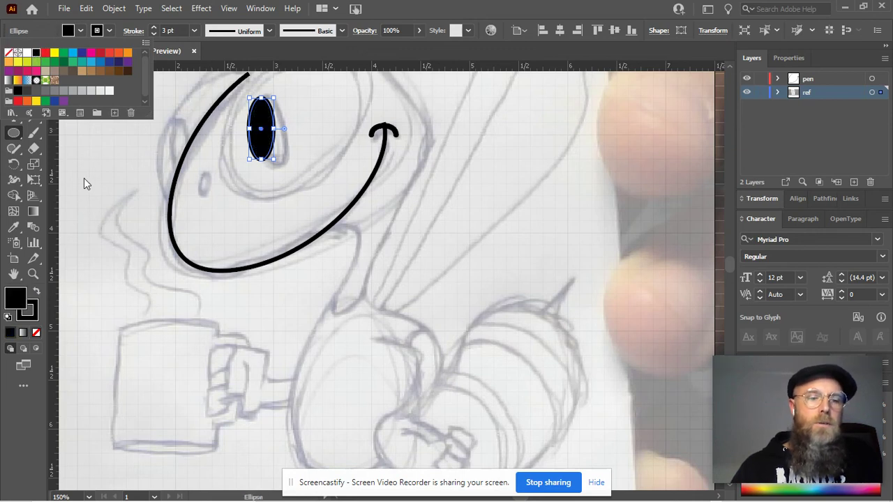
pyautogui.press('Escape')
# Step: Rotate the pupil ellipse about 15° counterclockwise and move it onto the sketched pupil
pyautogui.press('v')
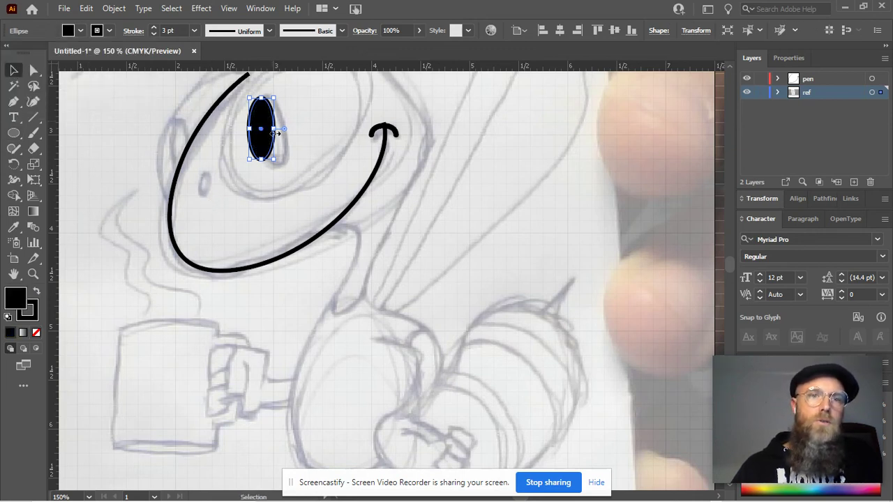
pyautogui.moveTo(276, 165); pyautogui.dragTo(285, 162)
pyautogui.moveTo(250, 112); pyautogui.dragTo(260, 113)
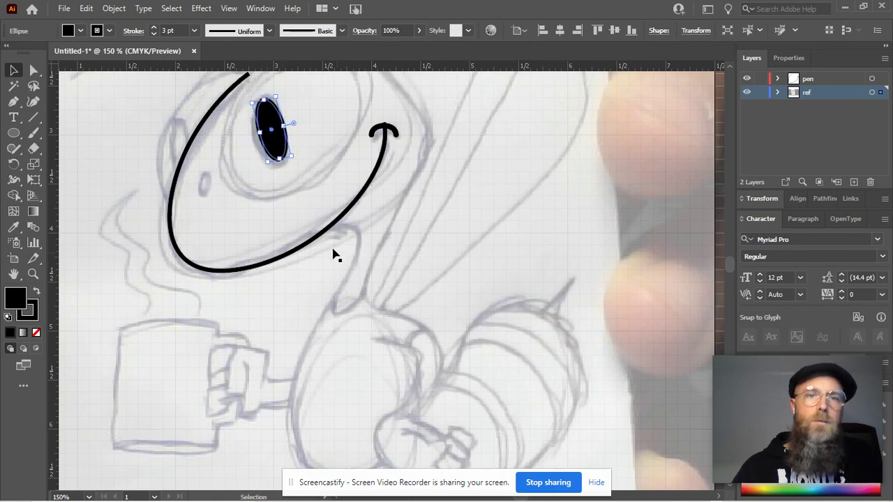
pyautogui.scroll(3, 336, 201)
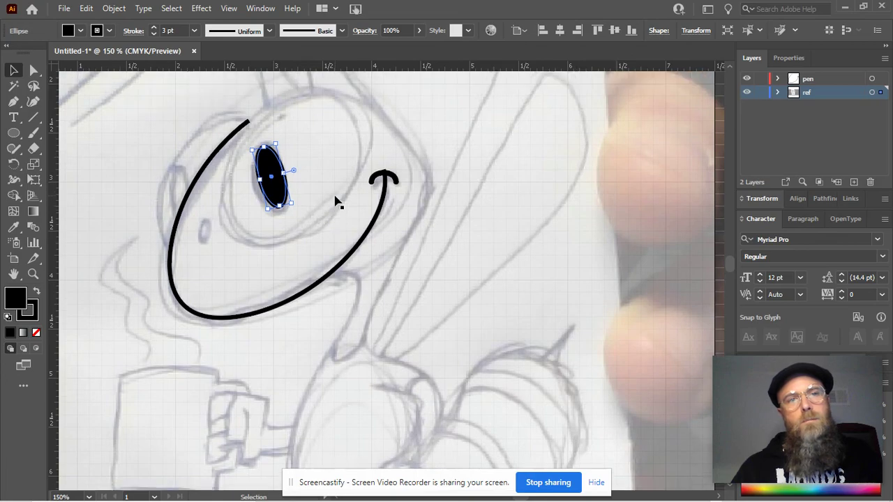